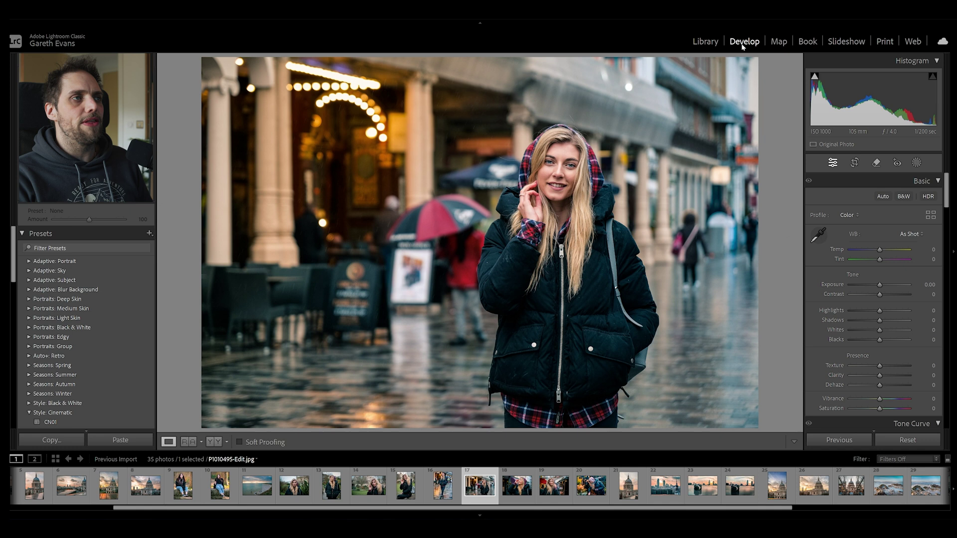
Step: Scroll the Develop panel down past Lens Corrections and Transform to Lens Blur
left_click_drag(955, 181, 939, 330)
scroll(939, 330, "down", 10)
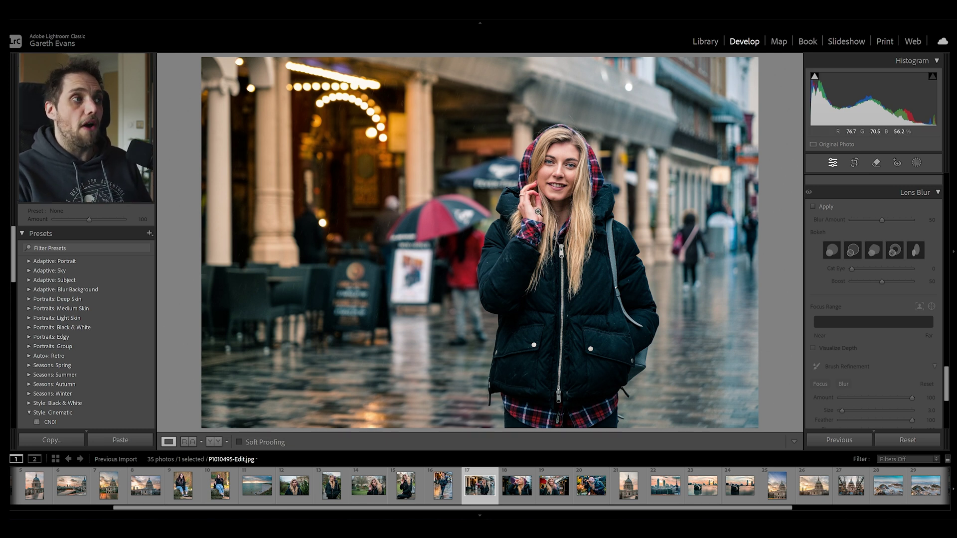
Step: Apply Lens Blur at Blur Amount 50 and toggle it repeatedly to compare before and after
left_click(814, 206)
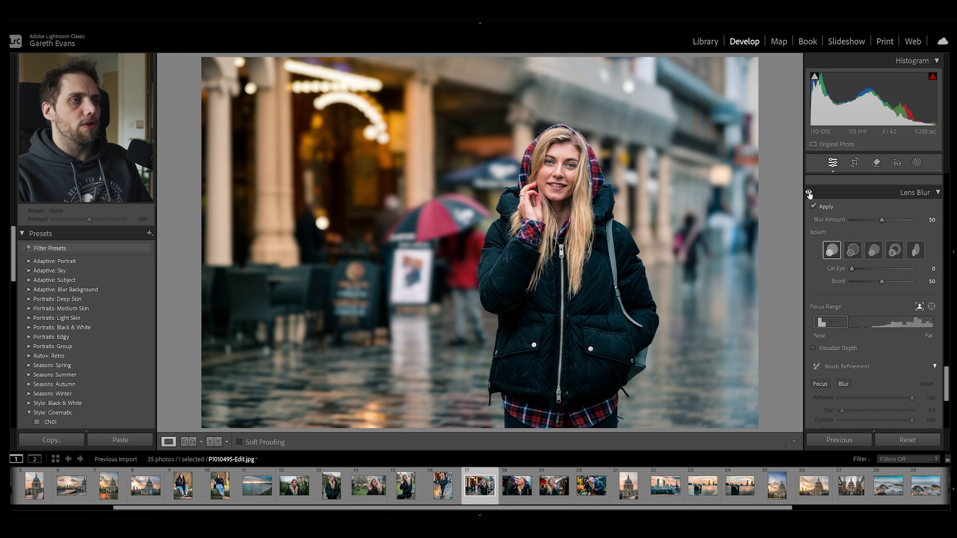
left_click(809, 194)
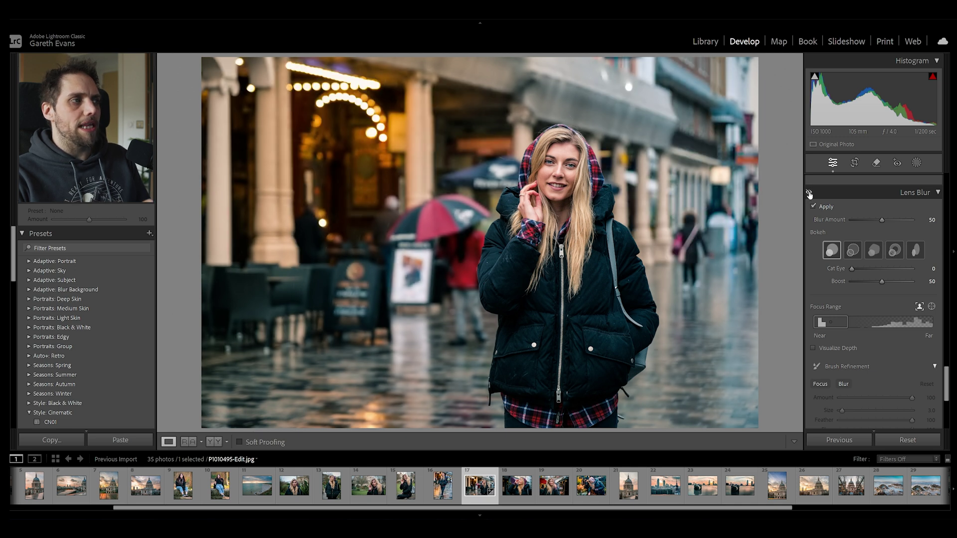
left_click(809, 194)
left_click(808, 193)
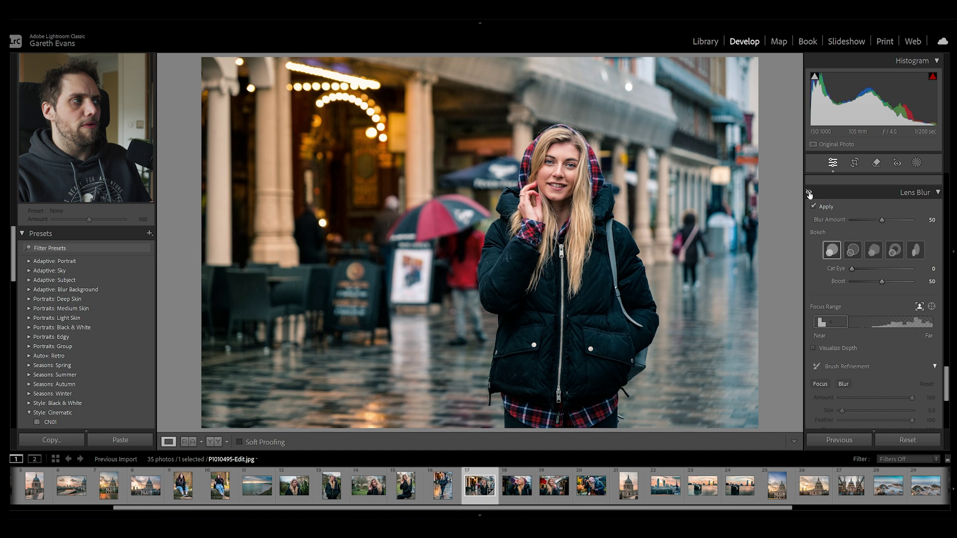
left_click(809, 194)
left_click(809, 194)
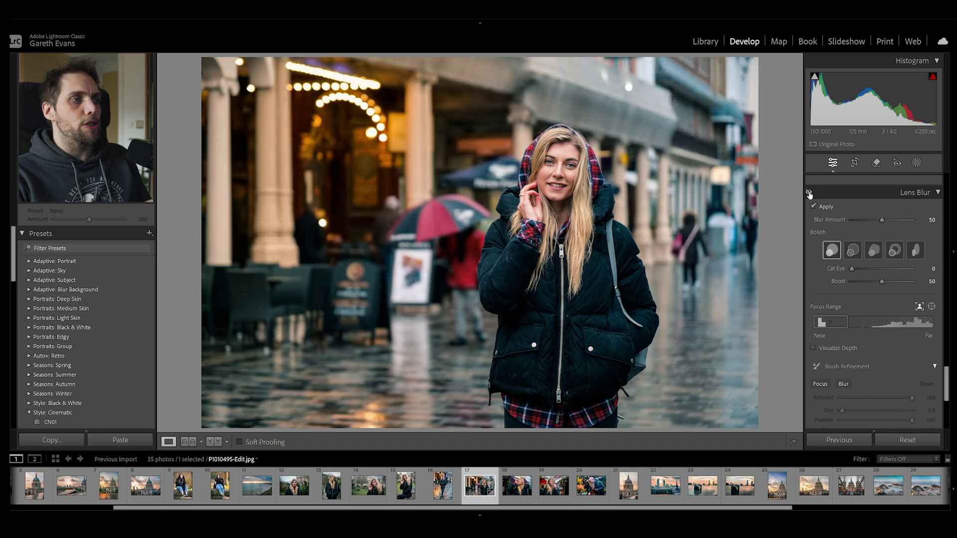
left_click(809, 194)
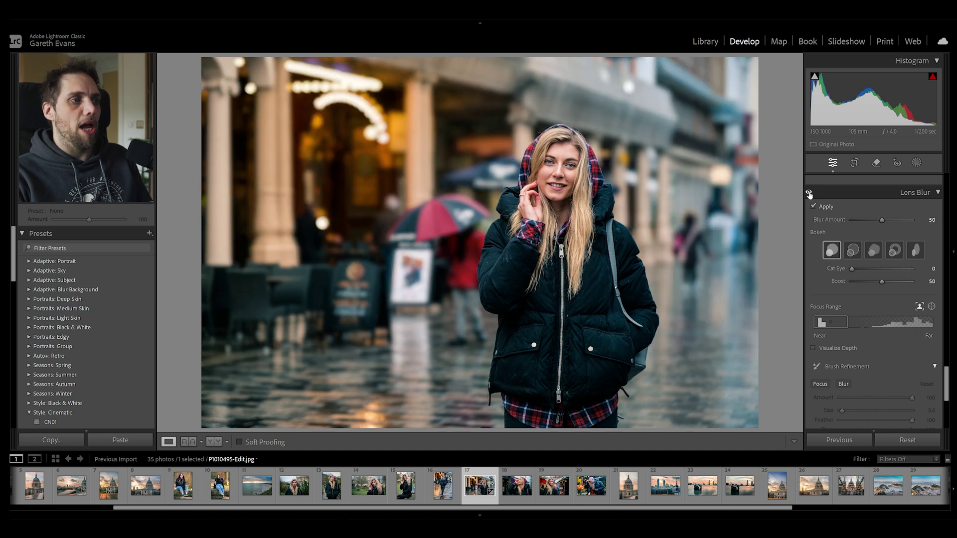
Step: Turn on Visualize Depth in the Lens Blur panel
left_click(832, 348)
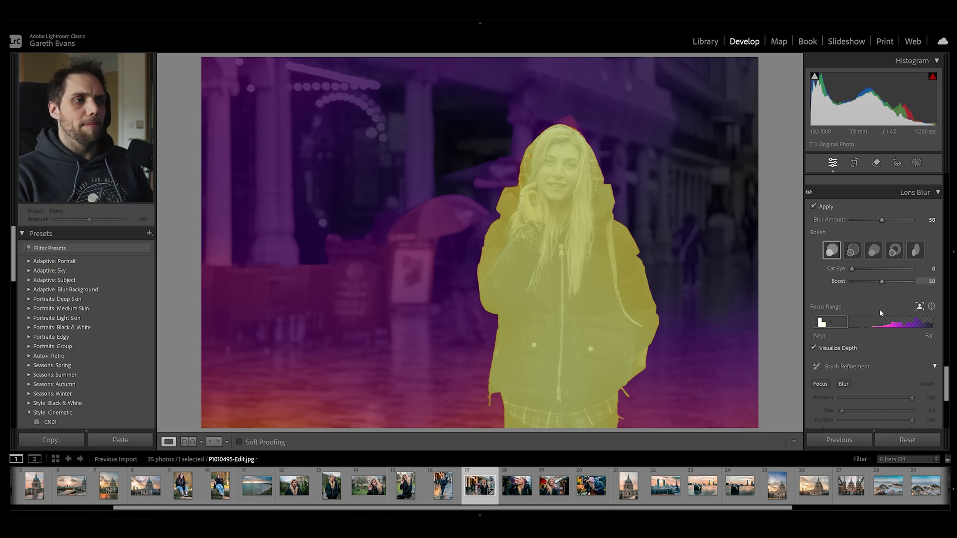
Step: Turn off Visualize Depth to remove the depth overlay
left_click(854, 349)
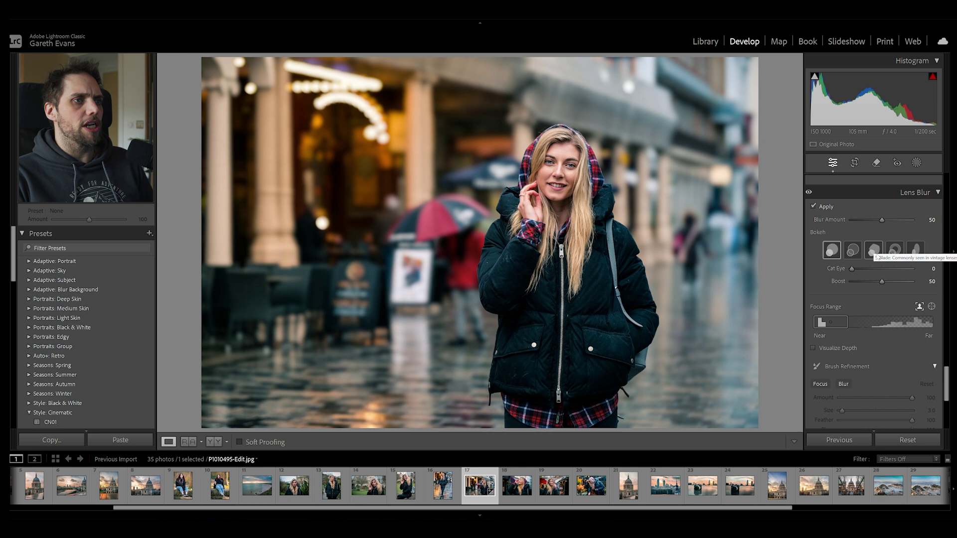
Step: Switch the bokeh to 5-Blade and set Blur Amount to about 52 after trying 100
left_click(875, 255)
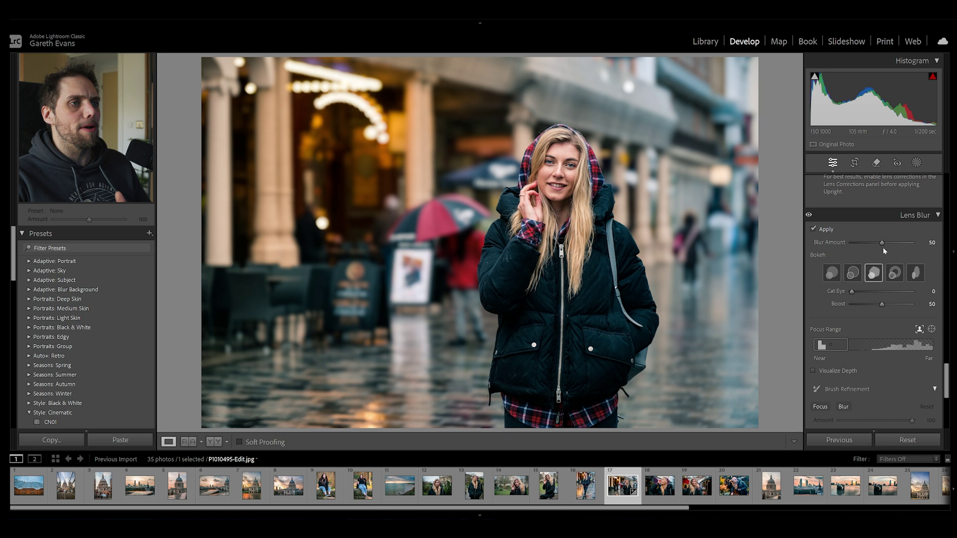
left_click_drag(884, 243, 916, 242)
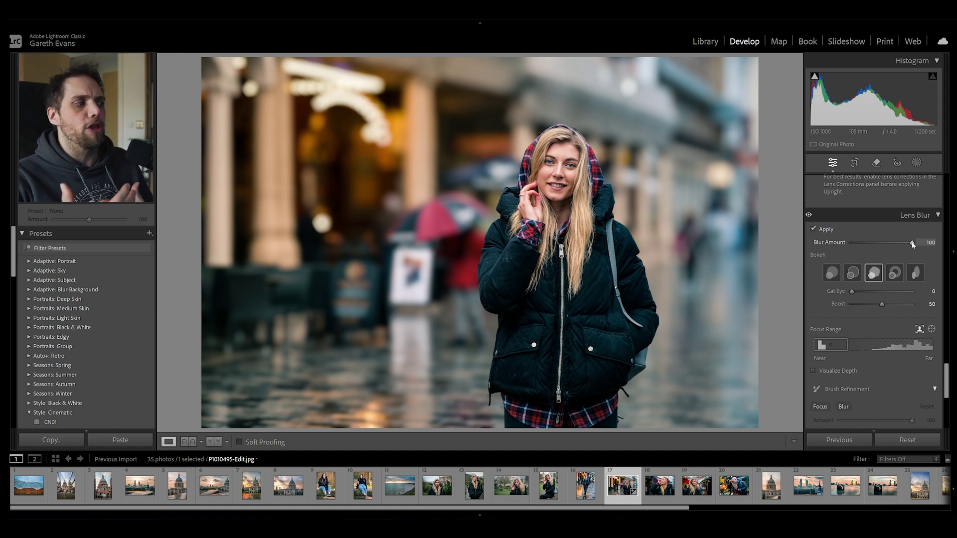
left_click_drag(913, 244, 884, 248)
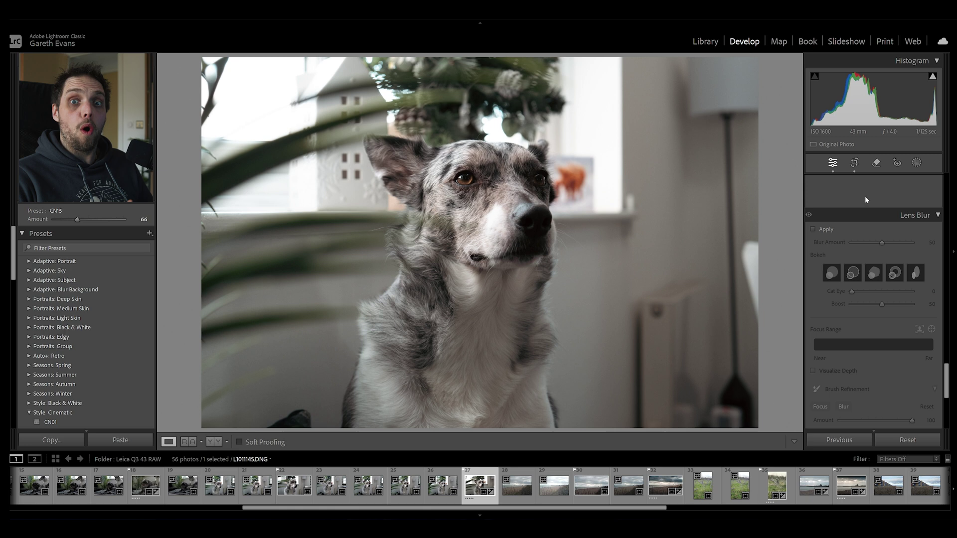
Step: Apply Lens Blur to the dog photo and toggle it repeatedly to compare before and after
left_click(825, 232)
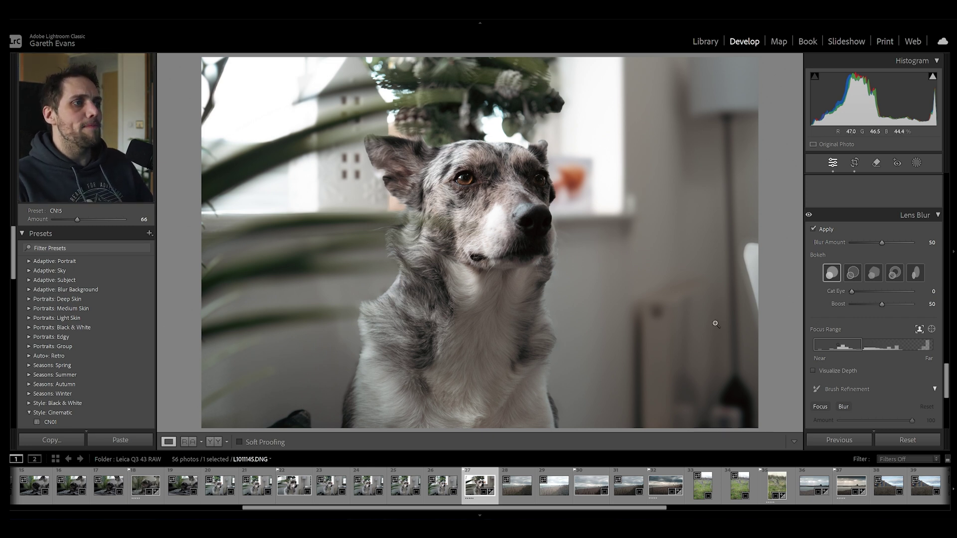
left_click(809, 215)
left_click(809, 215)
left_click(809, 215)
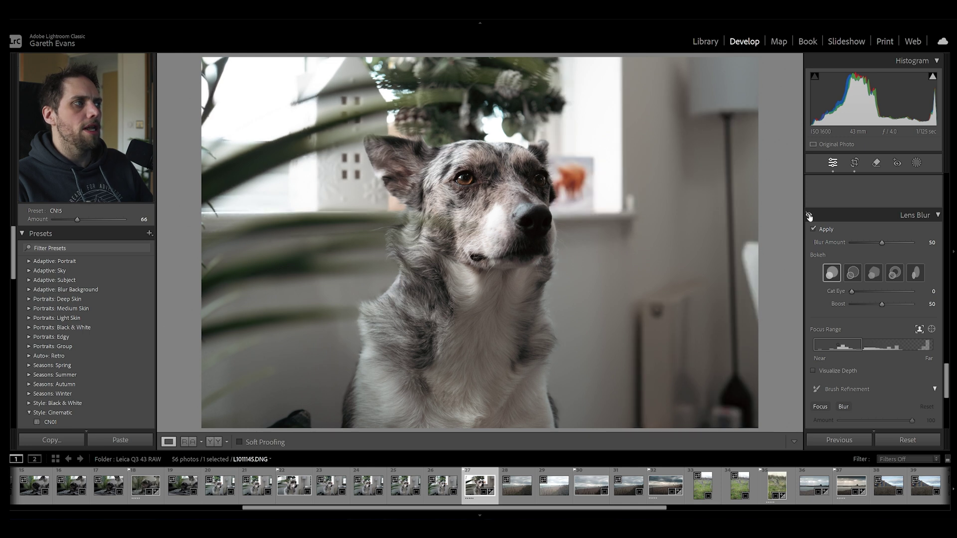
left_click(809, 215)
left_click(809, 215)
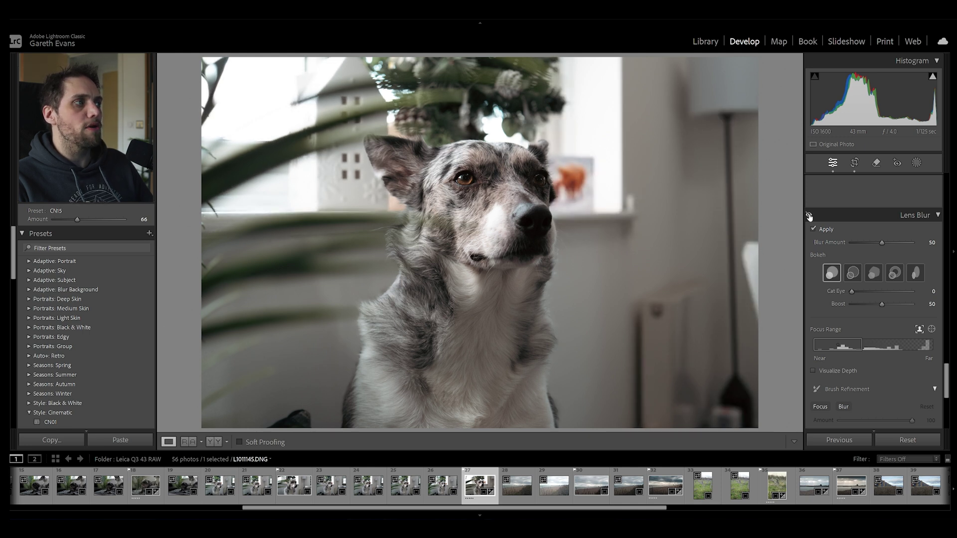
left_click(809, 216)
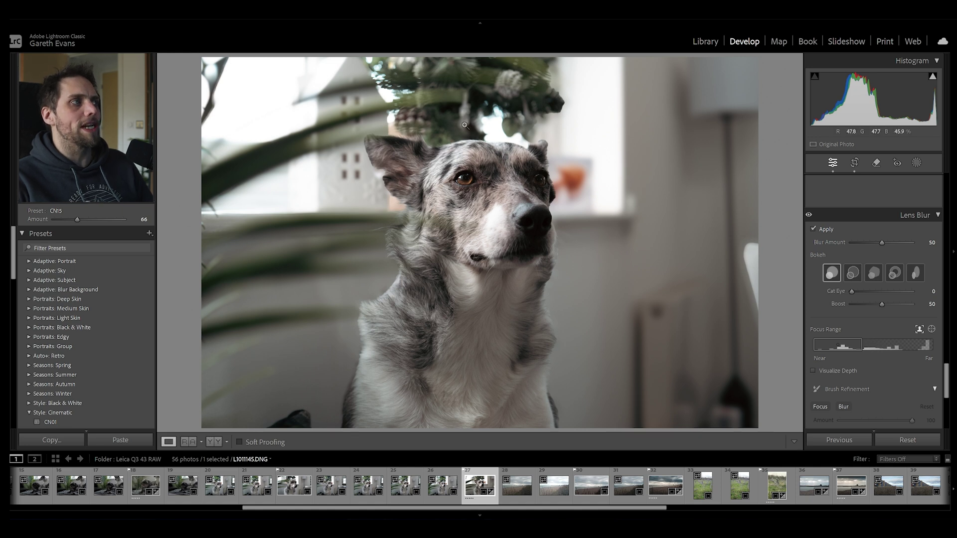
Step: Tick Visualize Depth to show the dog in yellow and the room in purple
left_click(814, 371)
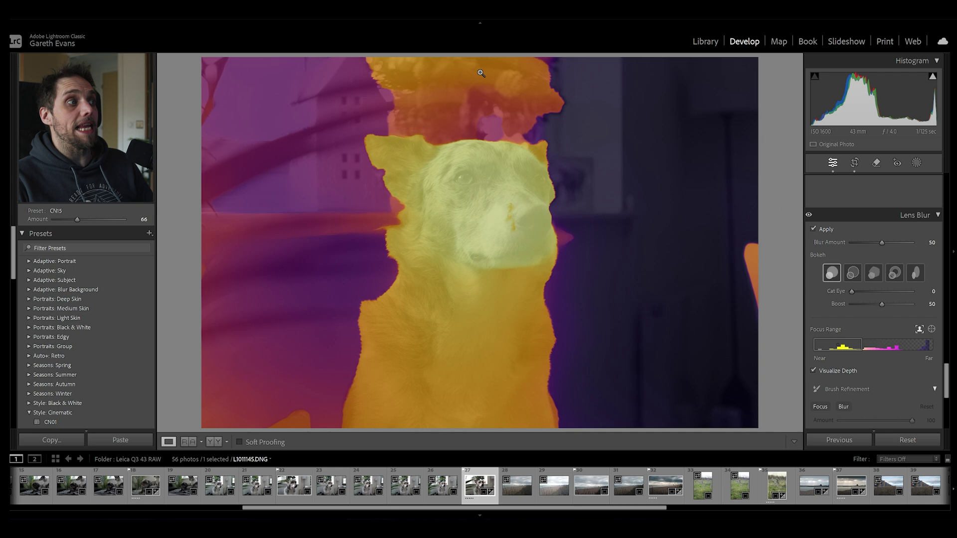
Step: Turn off Visualize Depth and create a virtual copy of the dog photo with Ctrl+'
left_click(834, 374)
key("ctrl+apostrophe")
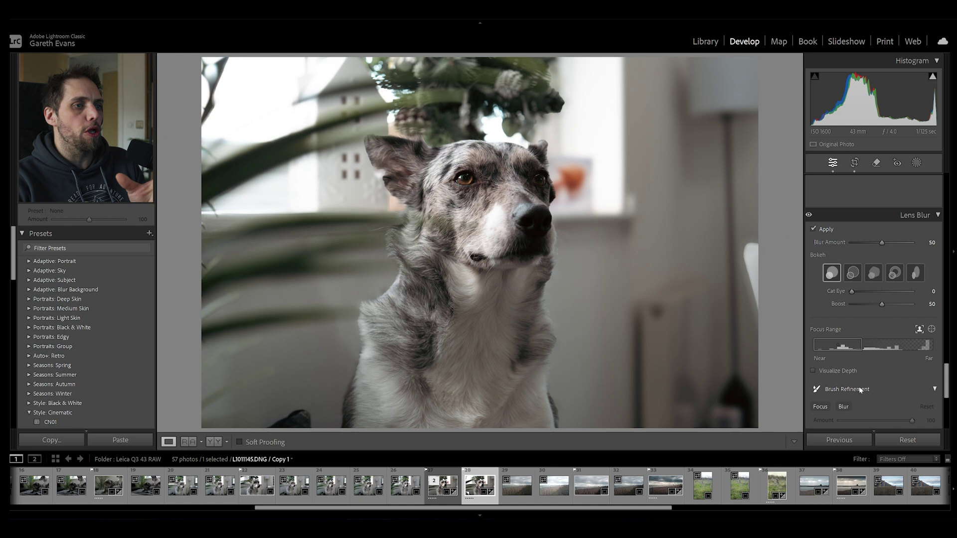
scroll(880, 390, "down", 2)
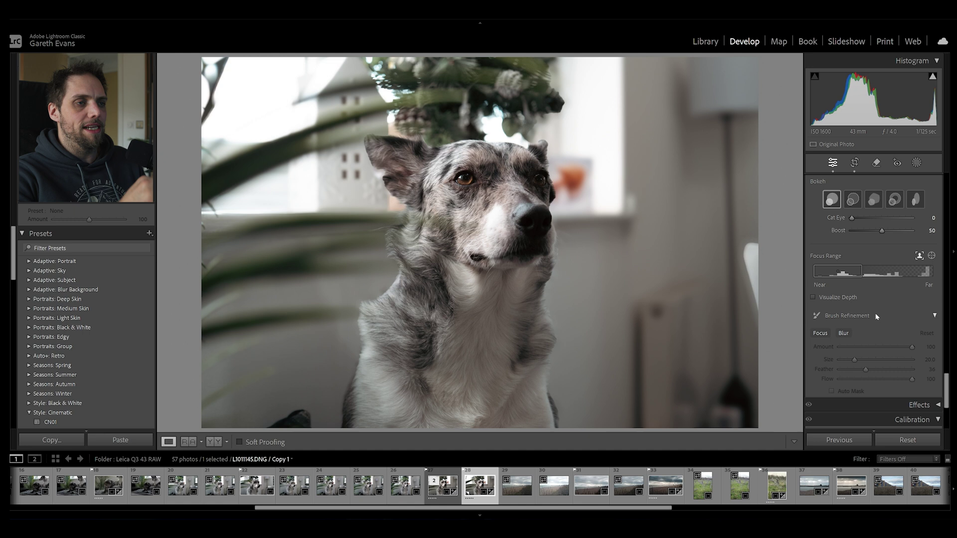
Step: Set the Blur refinement brush to Amount 51, Feather 40, Flow 100 and Size 29
left_click(845, 334)
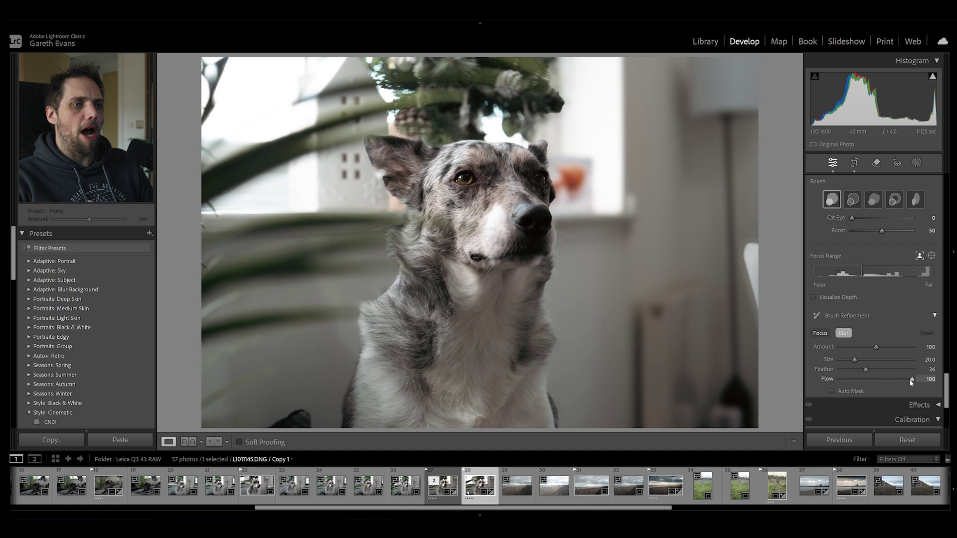
left_click_drag(912, 379, 859, 378)
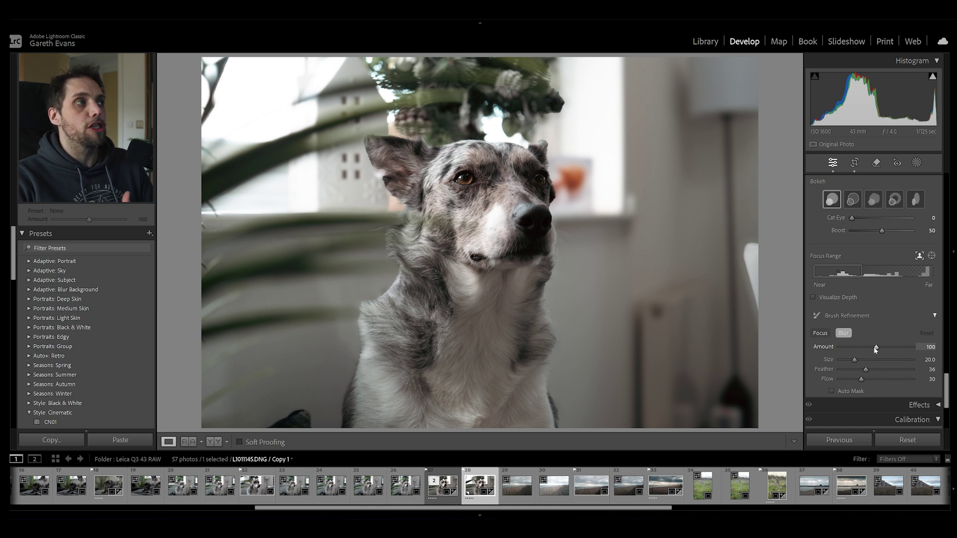
left_click_drag(876, 349, 858, 352)
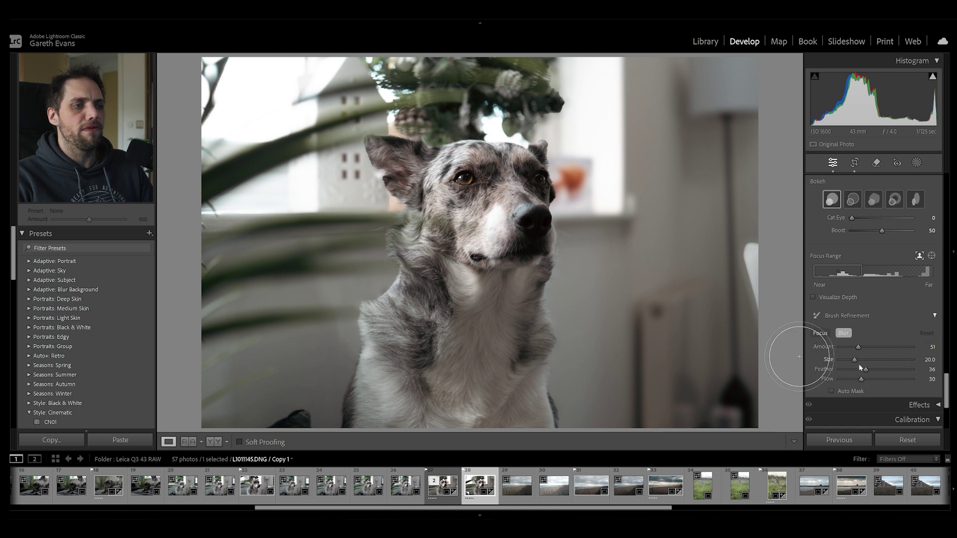
double_click(861, 381)
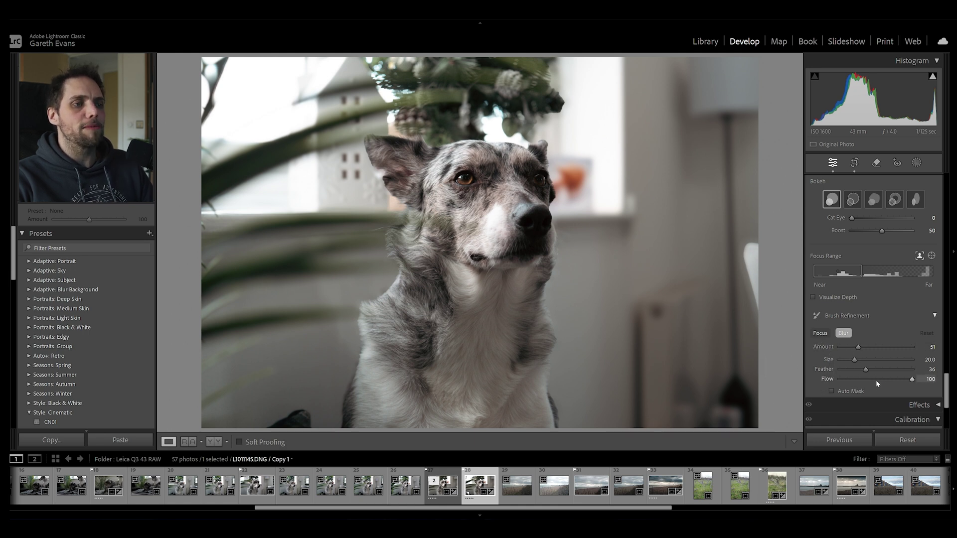
left_click_drag(866, 372, 870, 373)
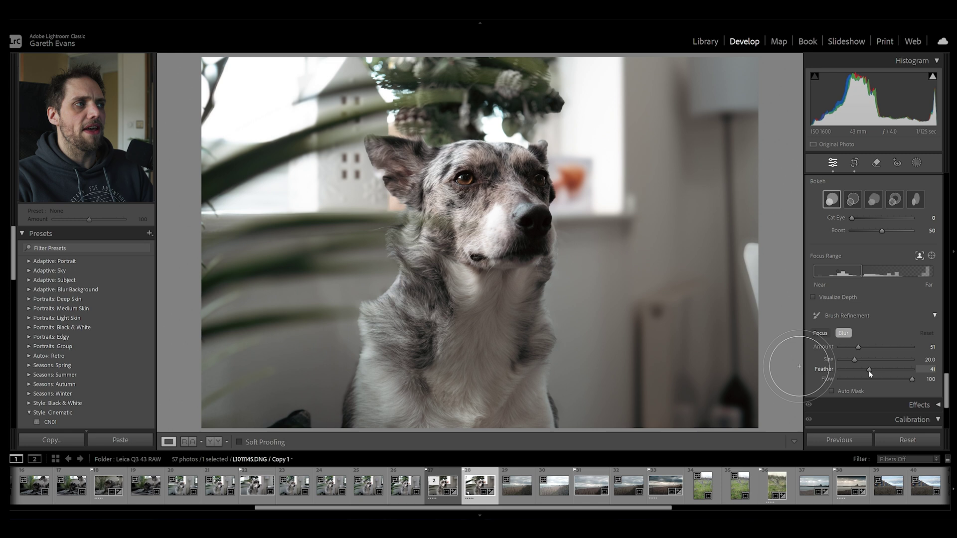
scroll(398, 73, "up", 5)
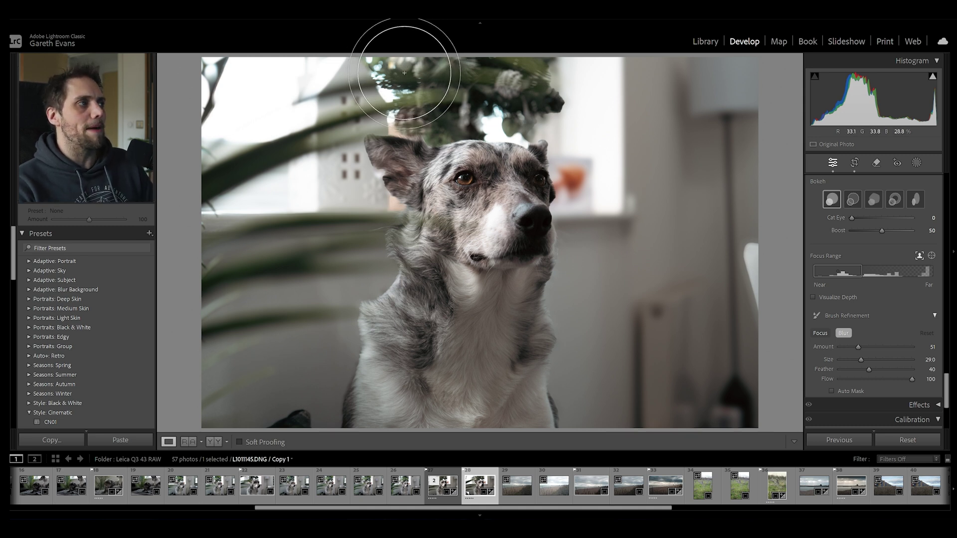
Step: Paint extra blur over the plant leaves above the dog's head
left_click_drag(406, 74, 531, 81)
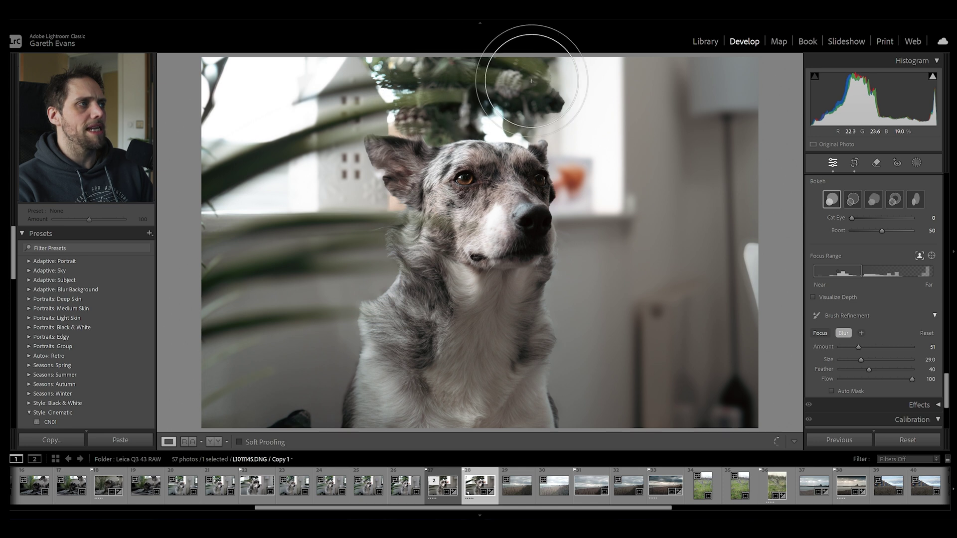
scroll(531, 81, "down", 7)
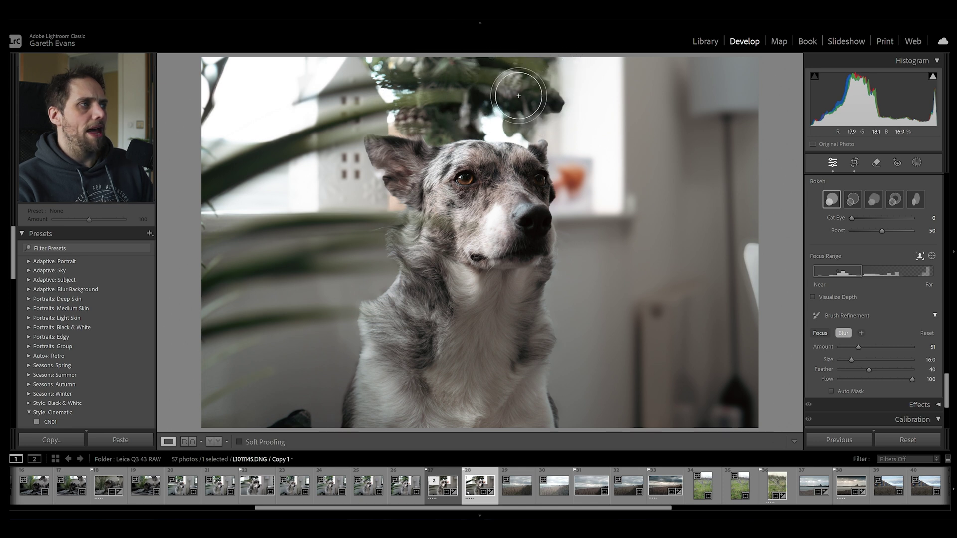
scroll(511, 120, "down", 2)
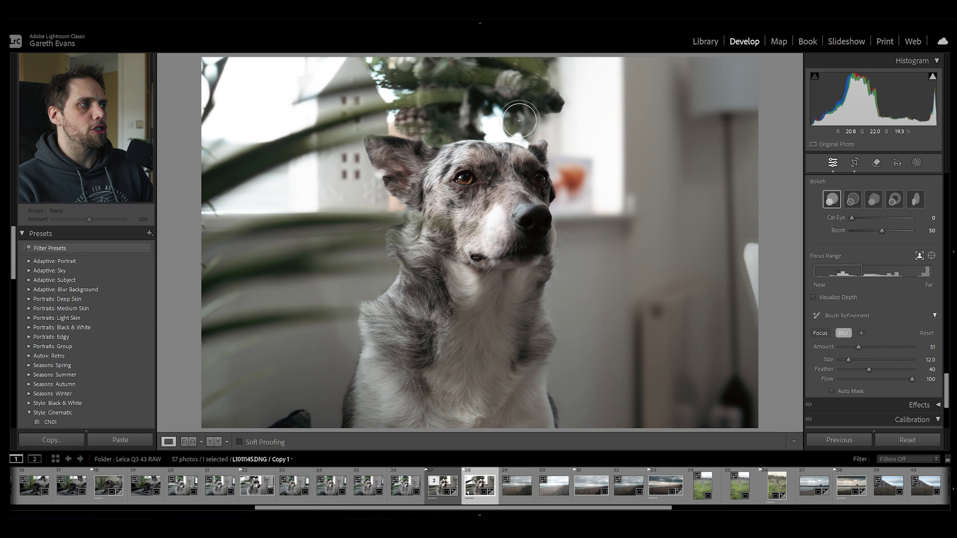
left_click_drag(518, 117, 549, 109)
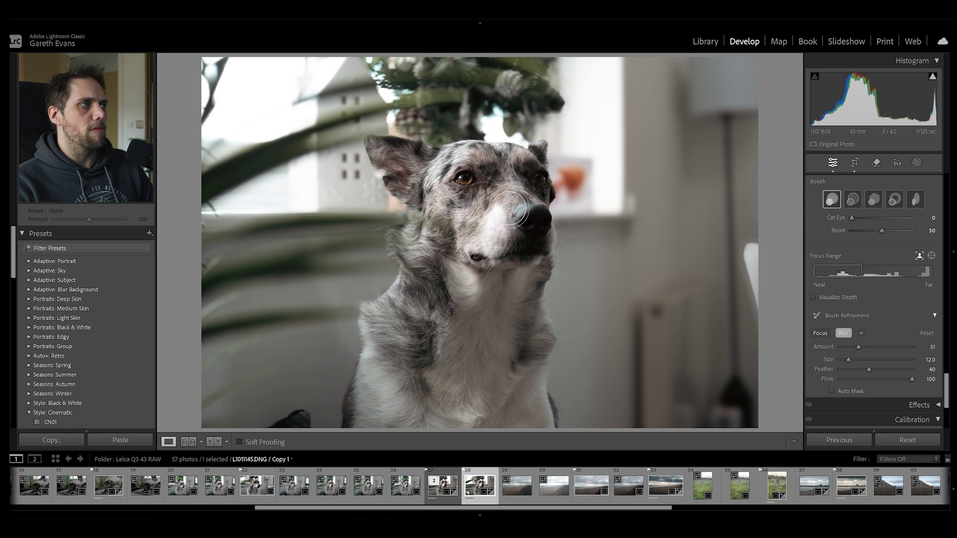
mouse_move(433, 104)
left_mouse_down()
mouse_move(388, 70)
mouse_move(381, 85)
mouse_move(465, 133)
left_mouse_up()
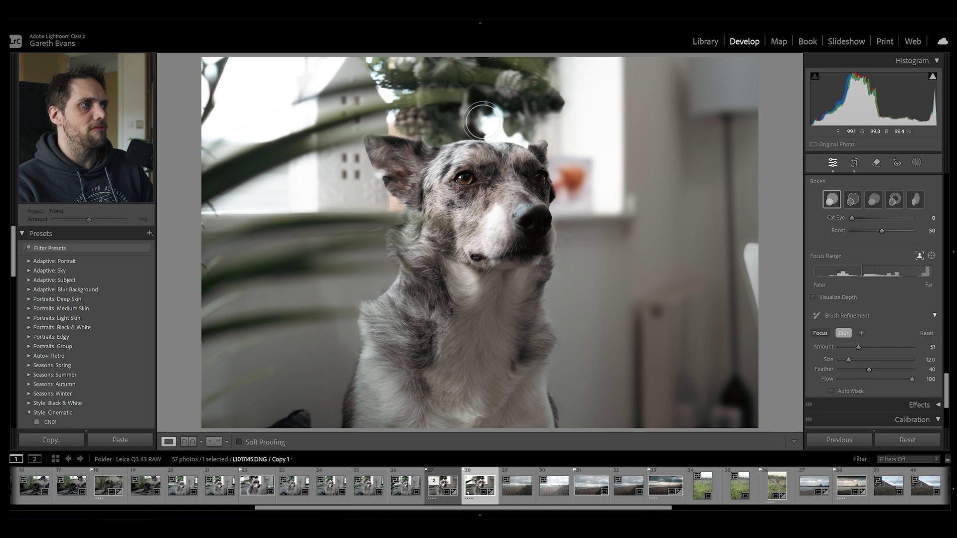
scroll(481, 121, "down", 1)
left_click_drag(471, 122, 442, 123)
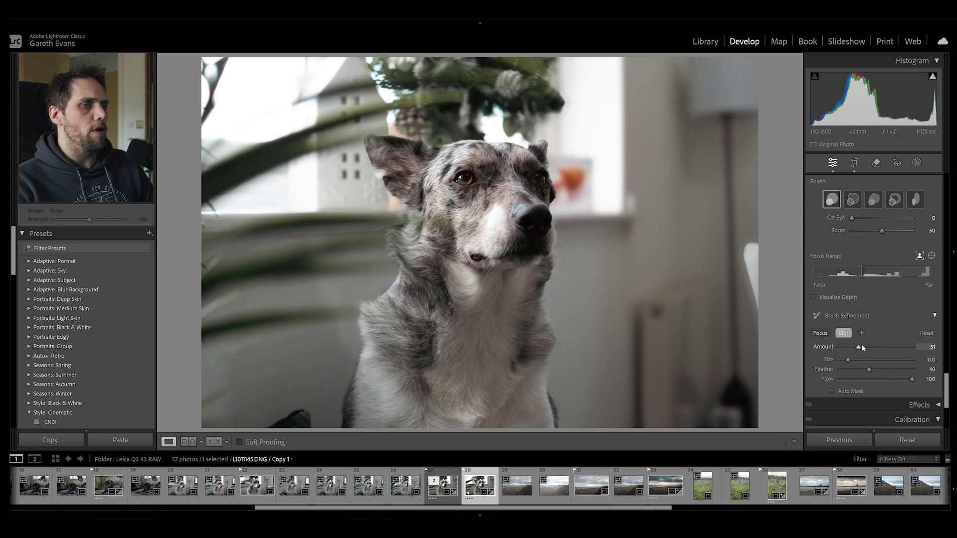
Step: Raise the blur brush Amount to 60 and resize the brush to 14
left_click_drag(860, 345, 863, 349)
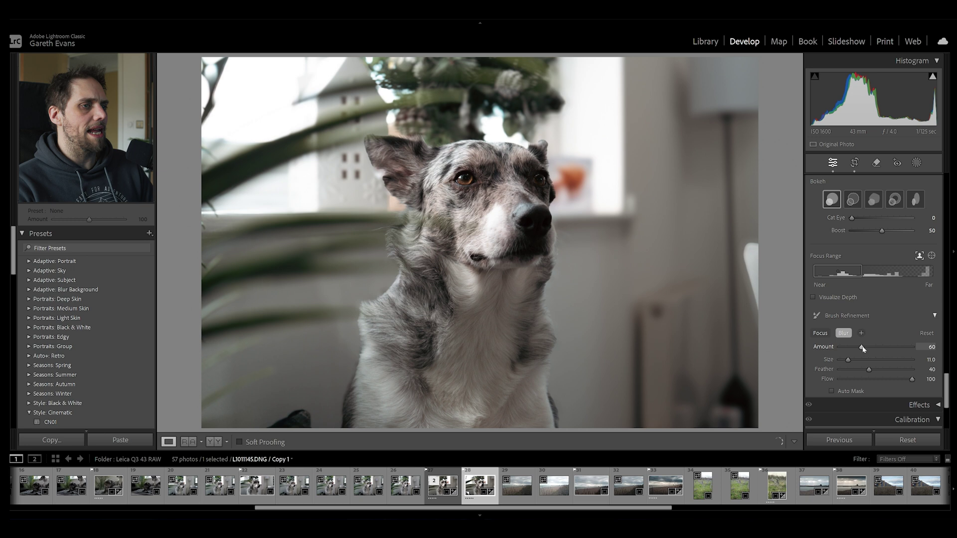
scroll(470, 81, "up", 5)
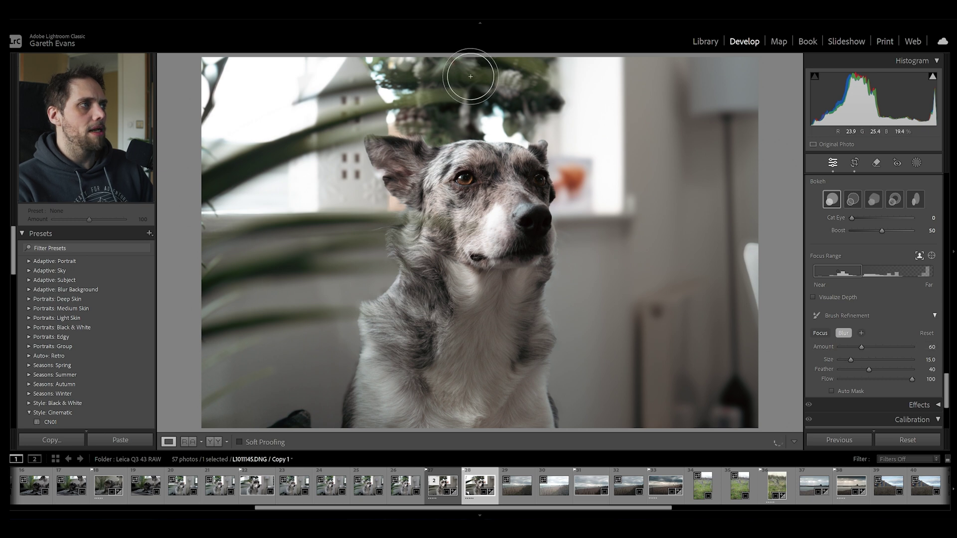
scroll(523, 87, "down", 3)
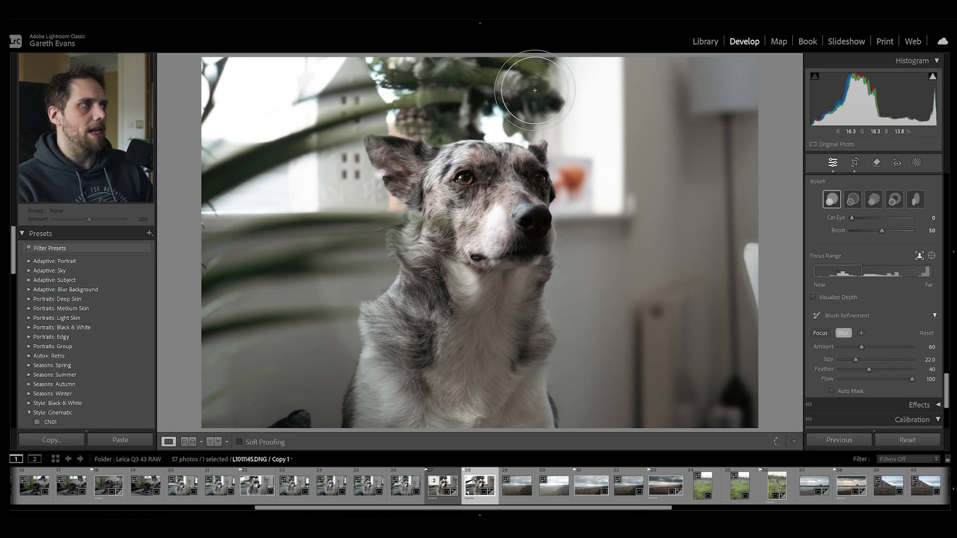
scroll(519, 111, "down", 1)
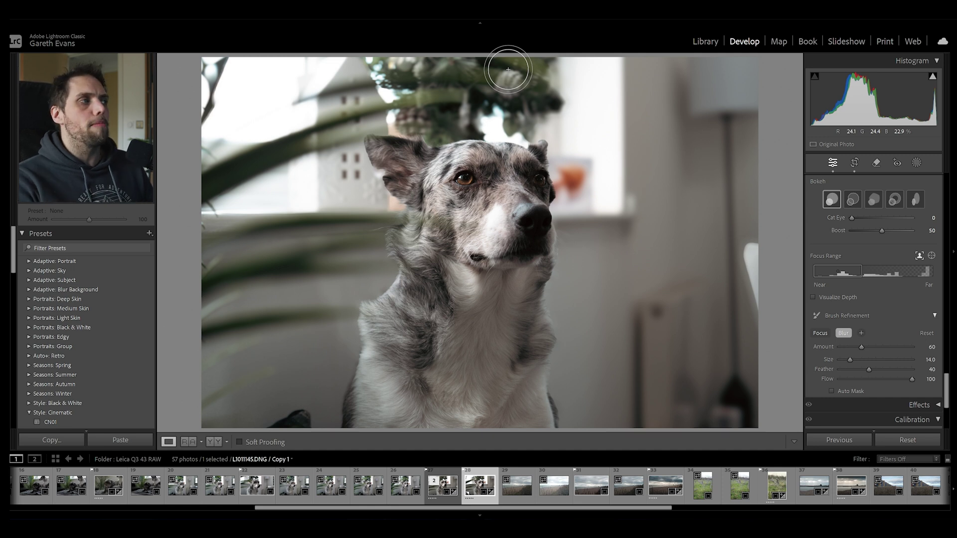
Step: Paint over the dog's left ear with a size-5 Focus refinement brush to resharpen it
left_click(820, 333)
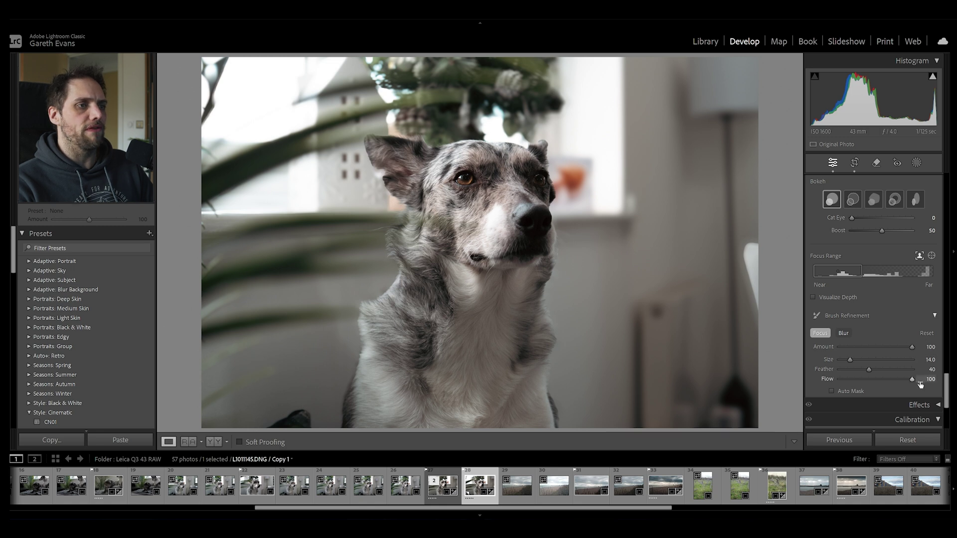
scroll(389, 167, "down", 5)
scroll(388, 166, "down", 2)
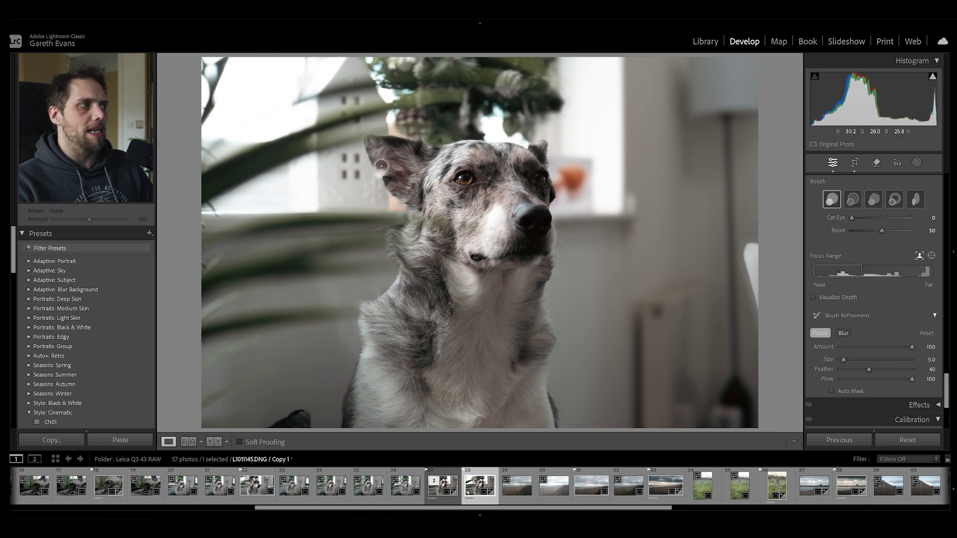
left_click_drag(382, 167, 408, 200)
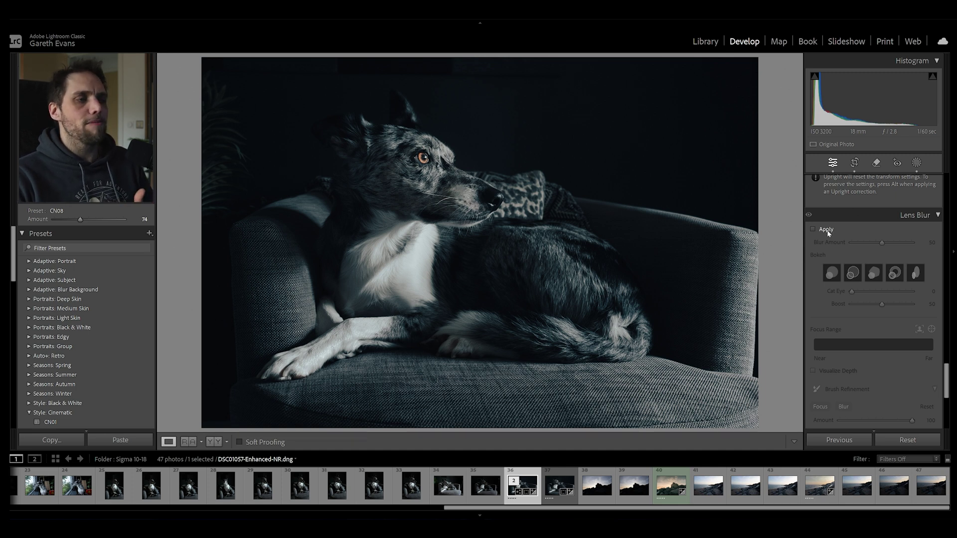
left_click(813, 229)
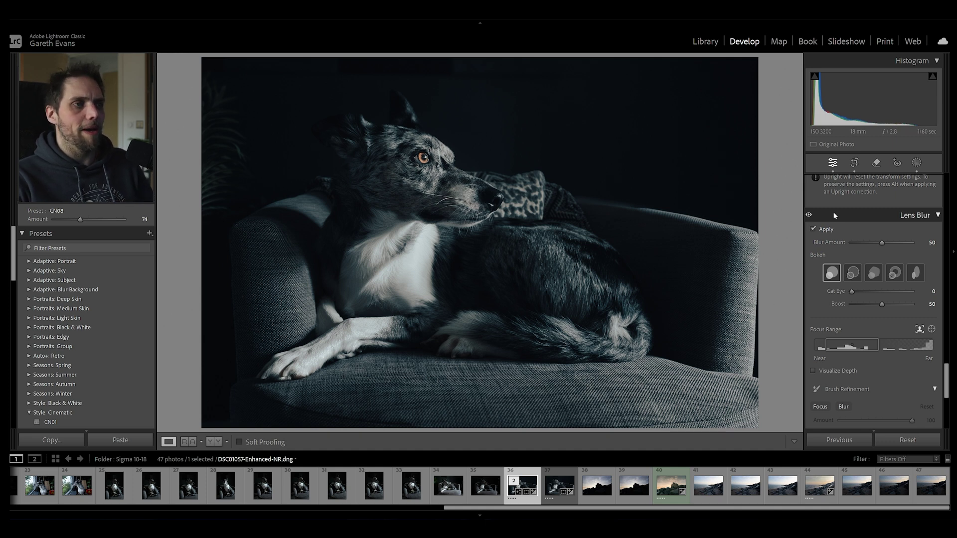
left_click(829, 229)
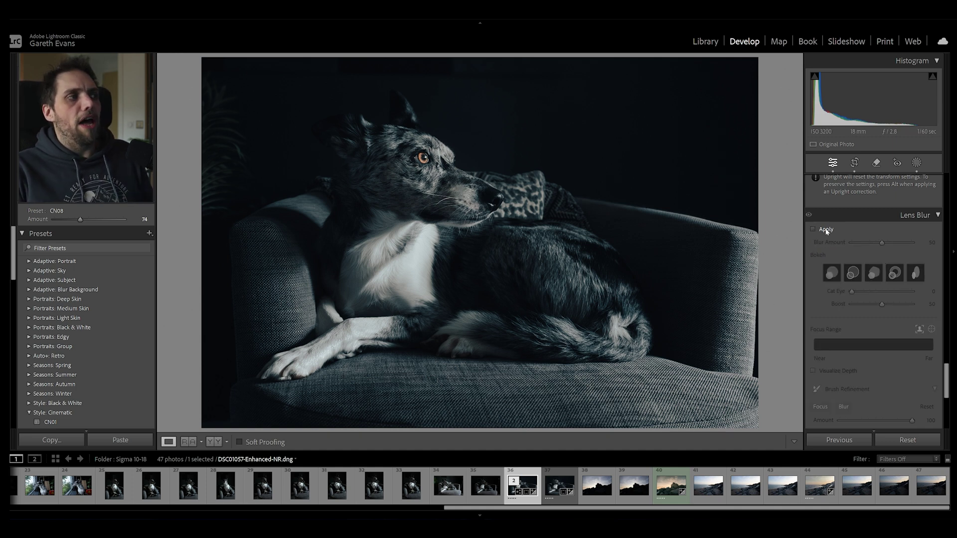